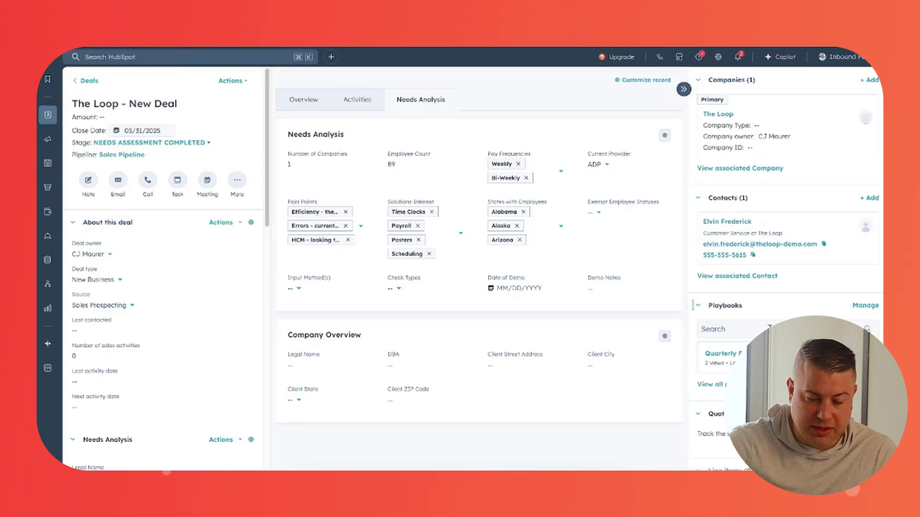
Scroll down the Products library's list of 69 product records.
scroll(785, 268, down, 2)
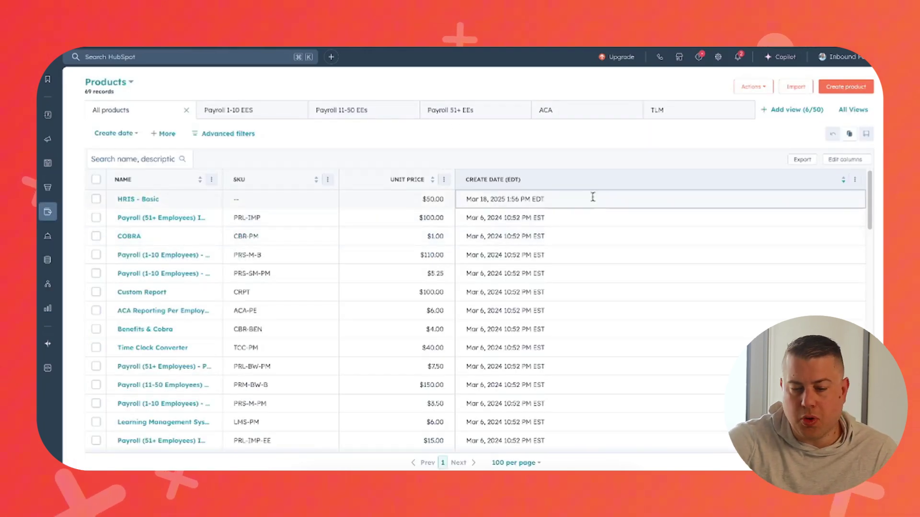
Open a new product form from the Products list and dismiss the customisation tip.
scroll(551, 191, down, 5)
scroll(522, 192, up, 5)
scroll(311, 238, down, 4)
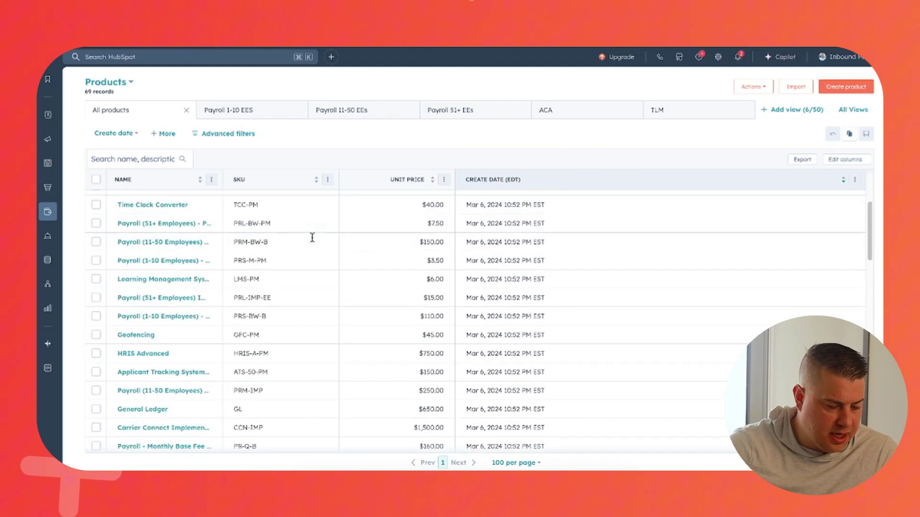
scroll(312, 238, down, 6)
scroll(165, 297, up, 10)
click(833, 87)
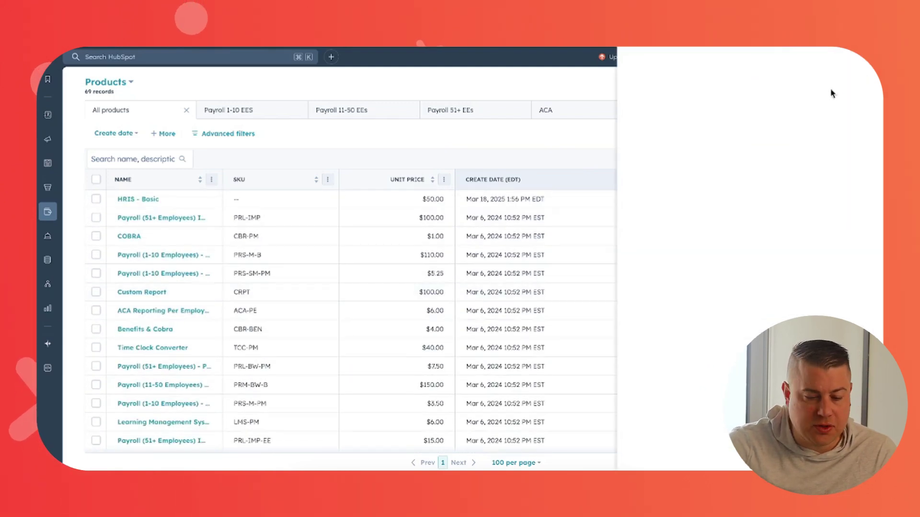
click(672, 126)
Enter a placeholder product name beginning with 'Test'.
click(676, 133)
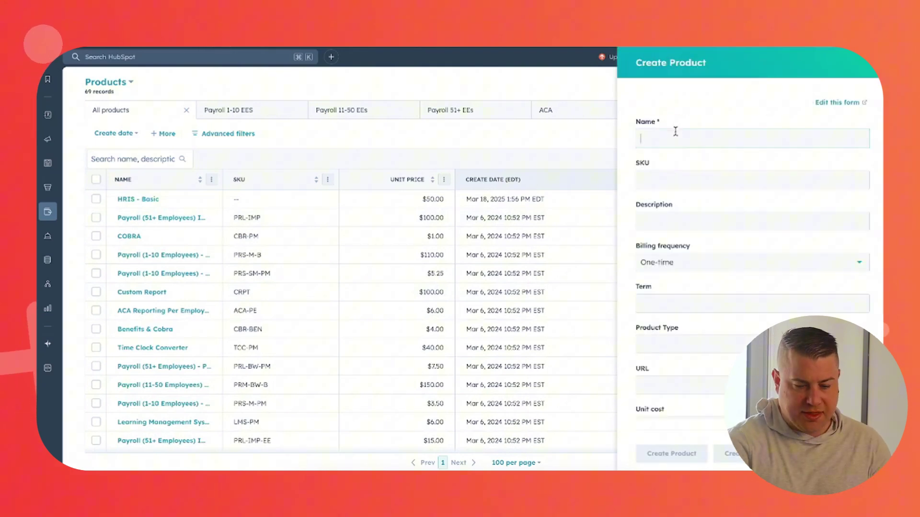
text(Test)
scroll(682, 161, down, 2)
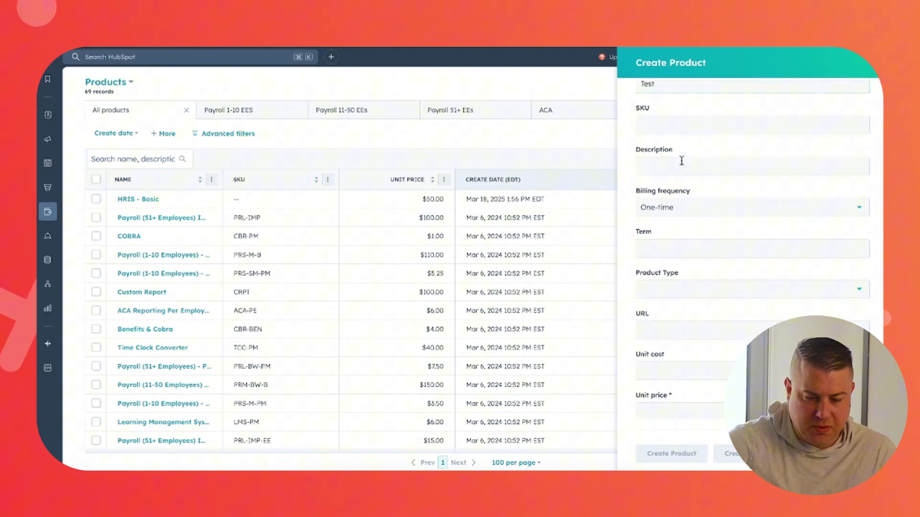
scroll(681, 160, up, 1)
text(P)
scroll(674, 267, down, 4)
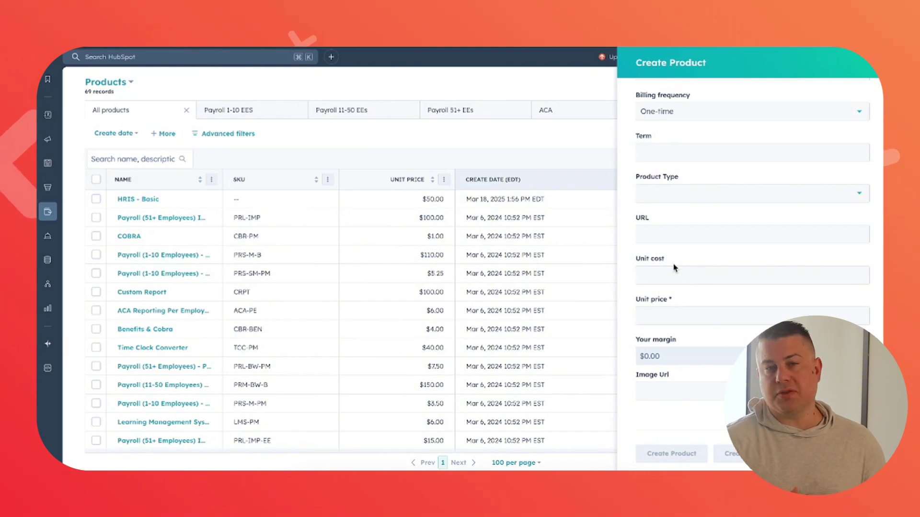
Set the product type to Service and rename it 'HubSpot Consulting'.
click(680, 193)
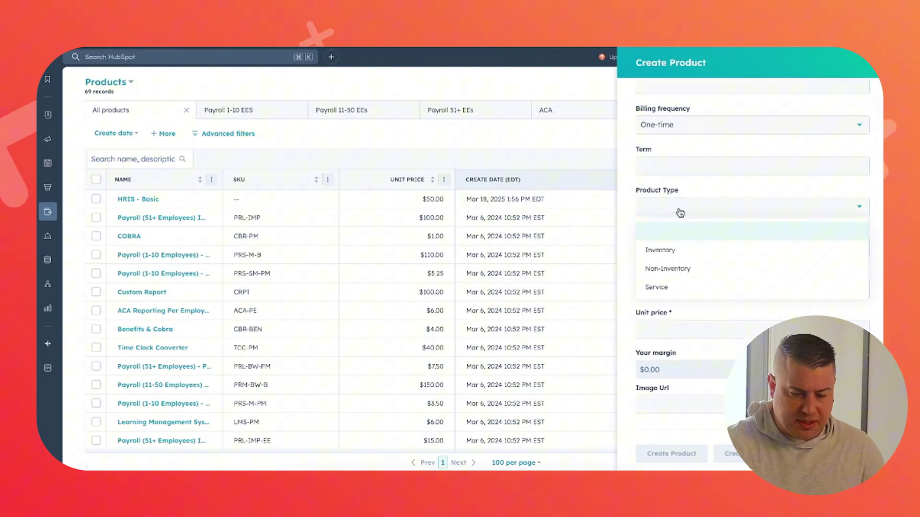
click(666, 289)
scroll(717, 228, up, 3)
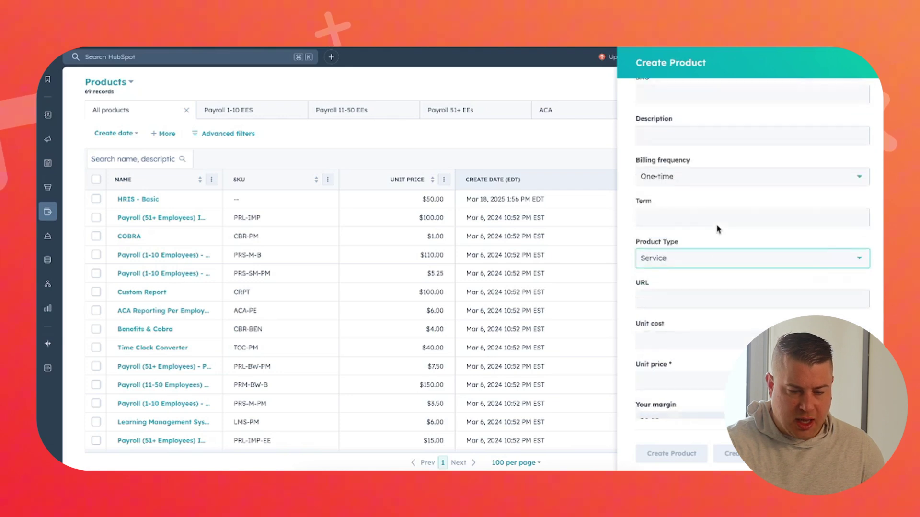
triple_click(682, 139)
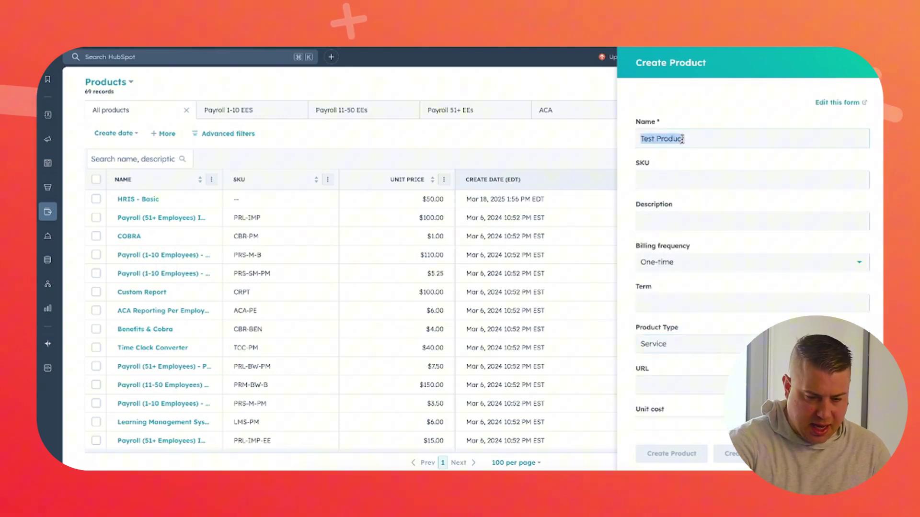
text(HubSpot Consulting)
Set billing frequency Monthly, unit price 500 and unit cost 200.
scroll(685, 163, down, 3)
click(685, 111)
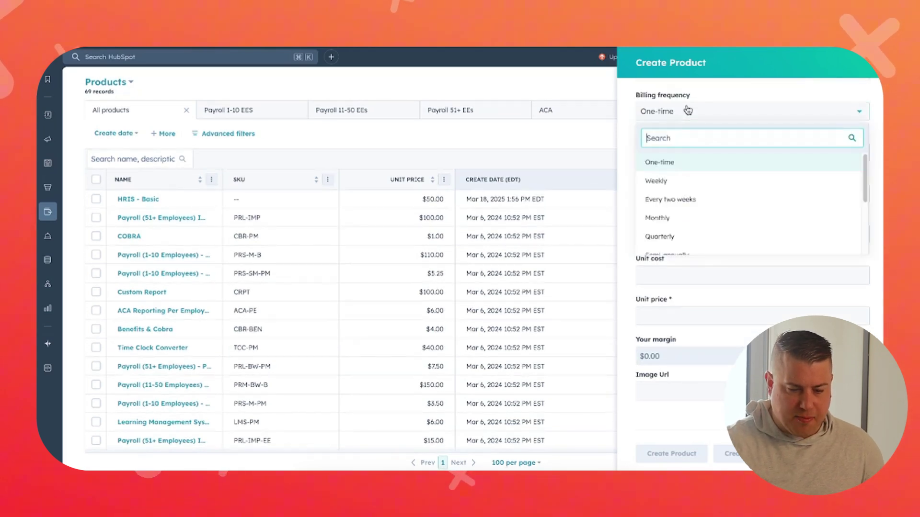
click(686, 215)
click(680, 319)
text(500)
click(728, 269)
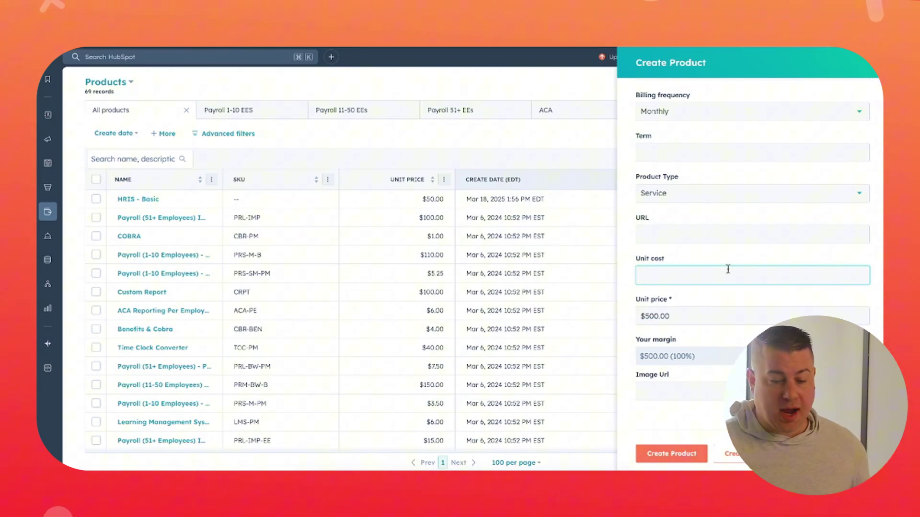
text(200)
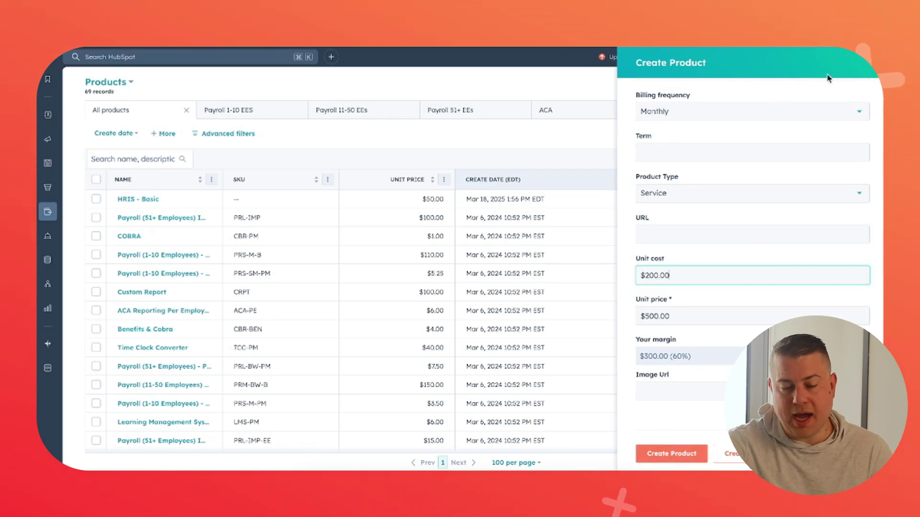
Discard the unsaved product form and switch to the Payroll 1-10 EES product view.
key(Escape)
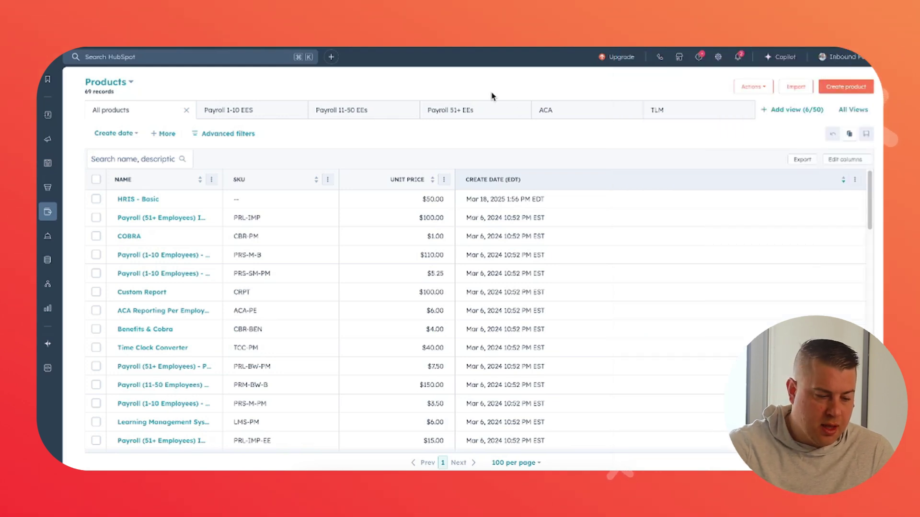
click(263, 109)
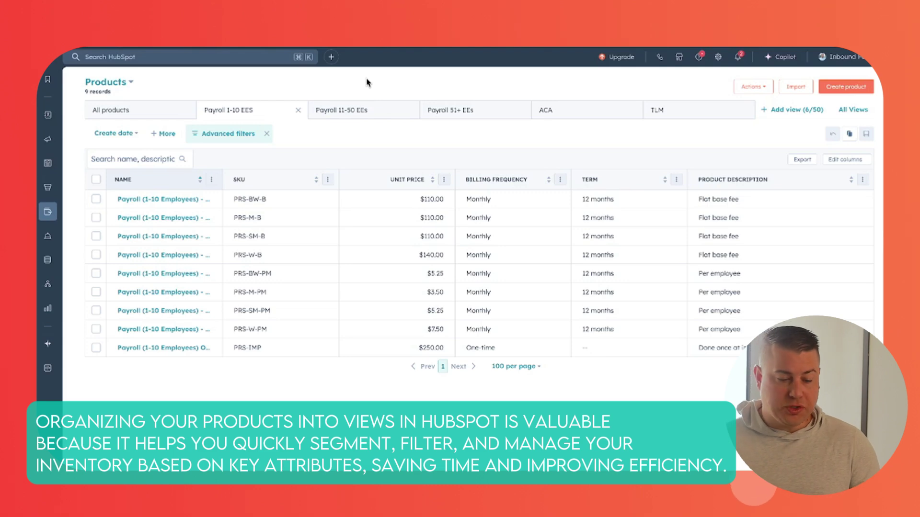
Switch through the Payroll 11-50 EEs and Payroll 51+ EEs product views.
click(359, 106)
click(461, 111)
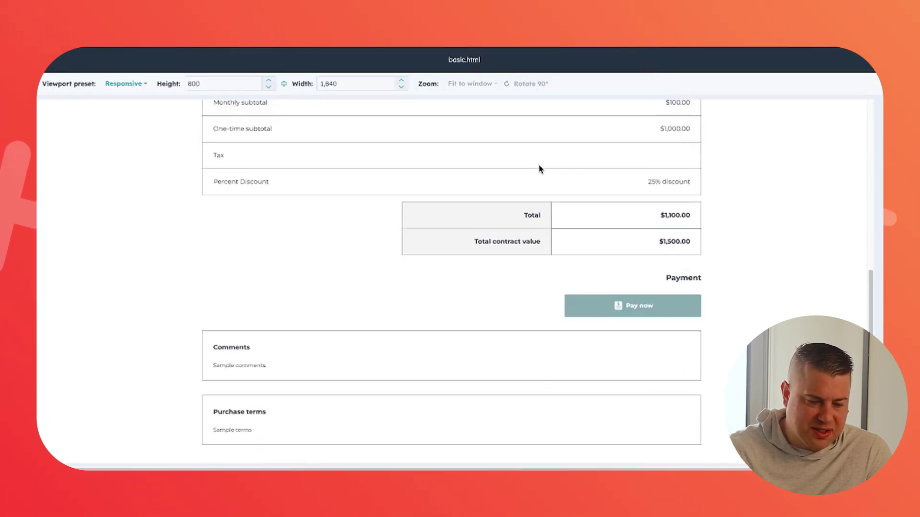
Scroll through the basic.html sample quote preview with its $1,100.00 total.
scroll(539, 168, up, 10)
scroll(651, 267, down, 1)
scroll(262, 201, down, 1)
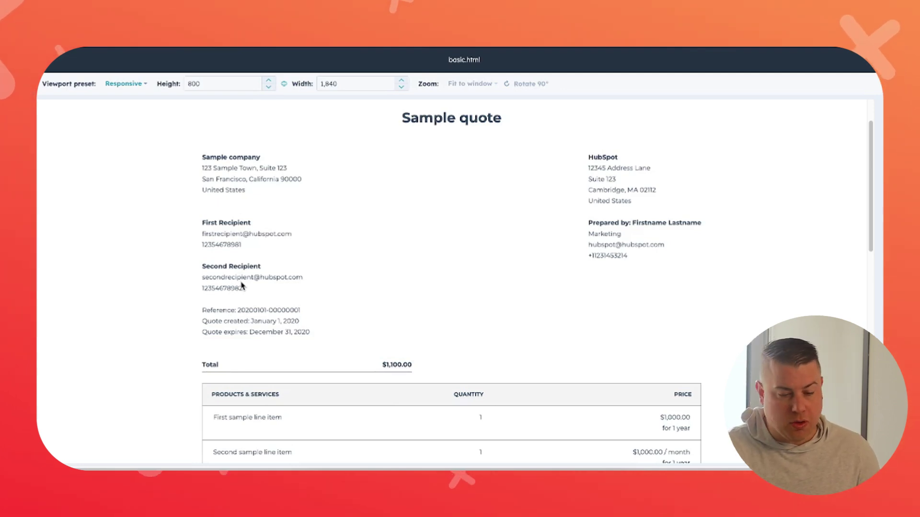
scroll(616, 199, down, 1)
scroll(616, 199, up, 2)
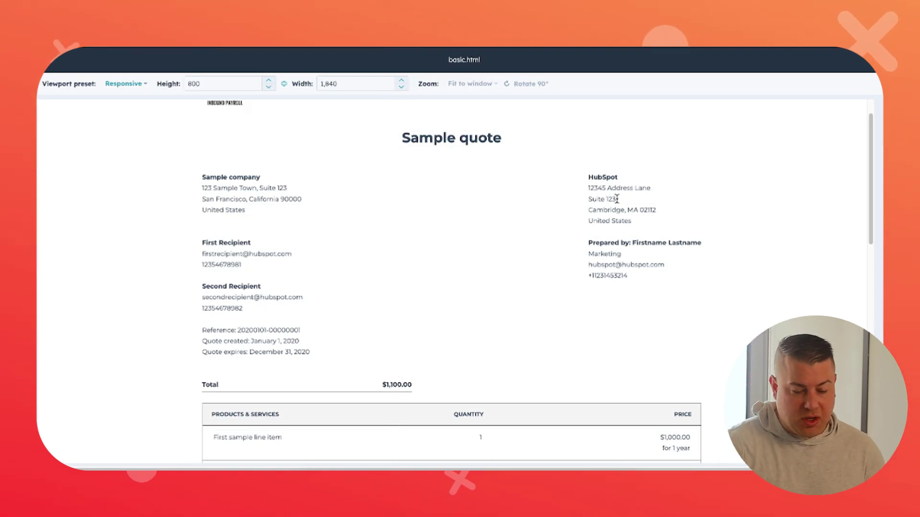
scroll(616, 199, down, 3)
scroll(617, 199, down, 2)
scroll(482, 230, down, 1)
scroll(489, 242, down, 5)
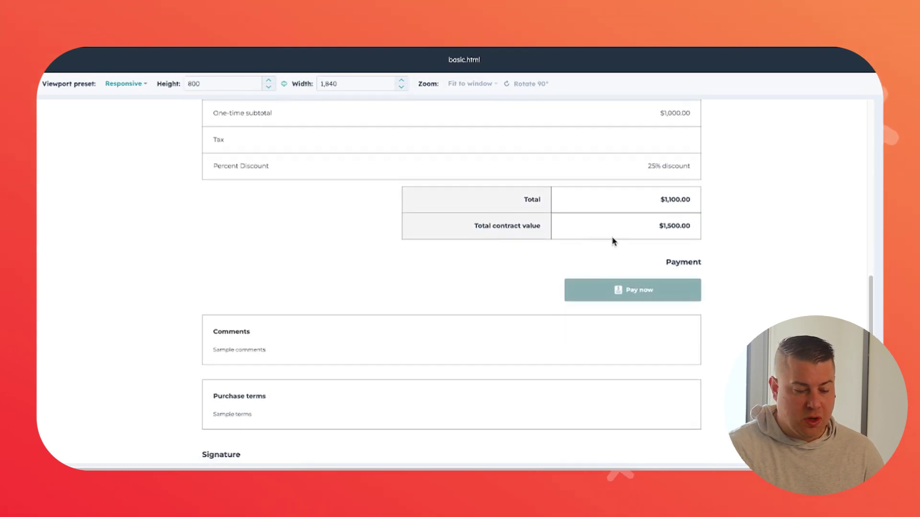
scroll(614, 241, down, 2)
scroll(654, 317, up, 15)
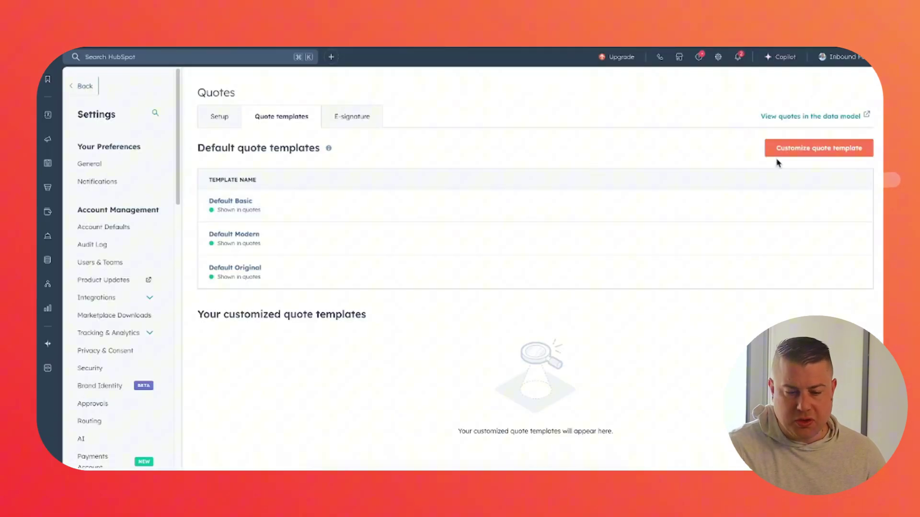
Start a new quote template from Proposal and select its Summary module.
click(794, 153)
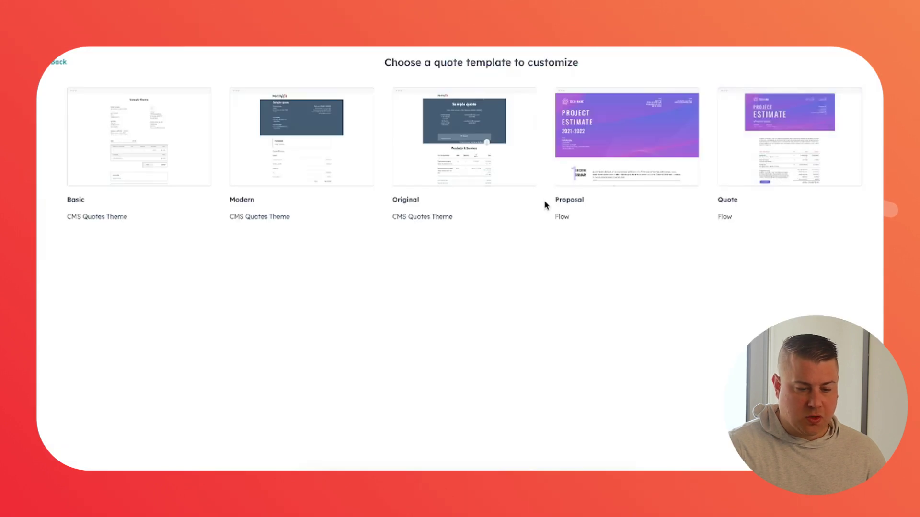
click(613, 151)
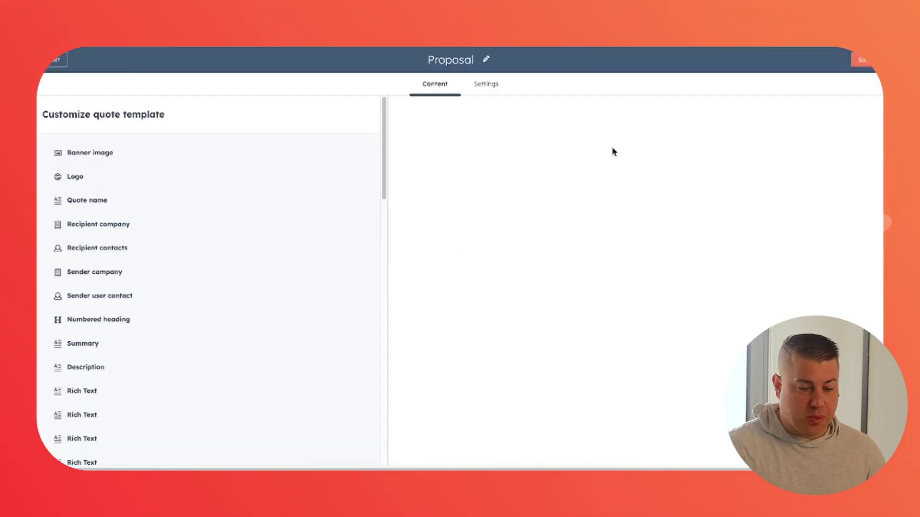
scroll(216, 191, down, 2)
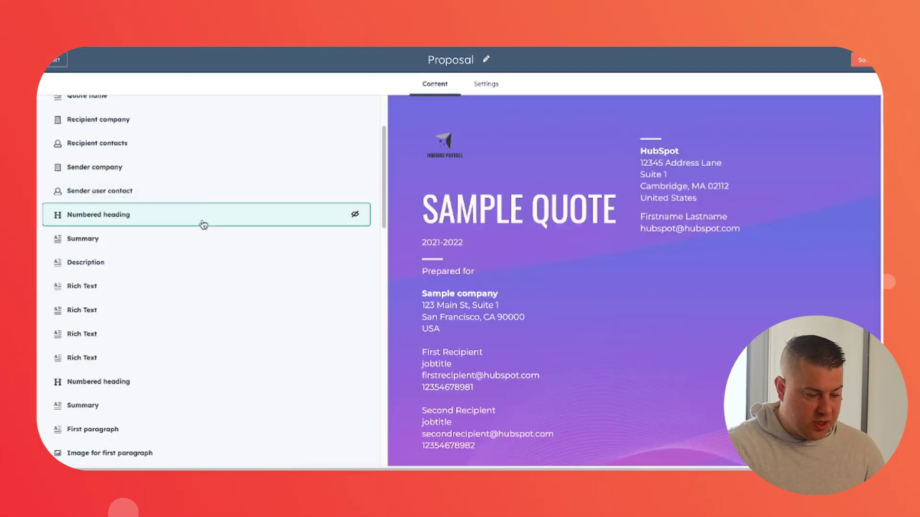
click(194, 240)
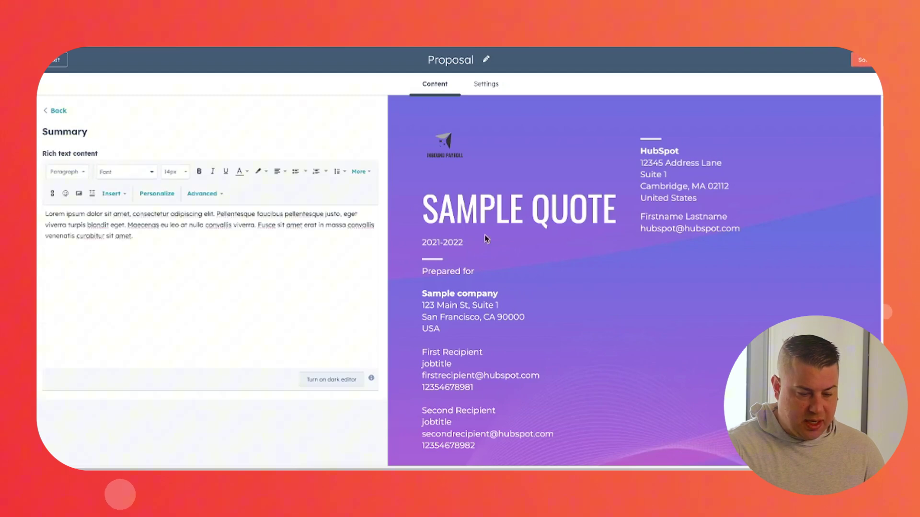
Scroll through the rest of the Proposal template preview.
scroll(484, 235, down, 12)
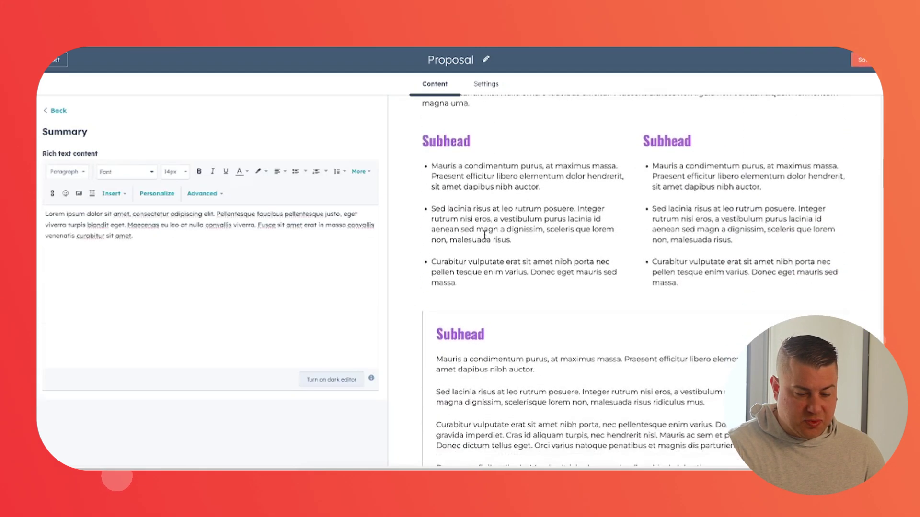
scroll(484, 235, down, 15)
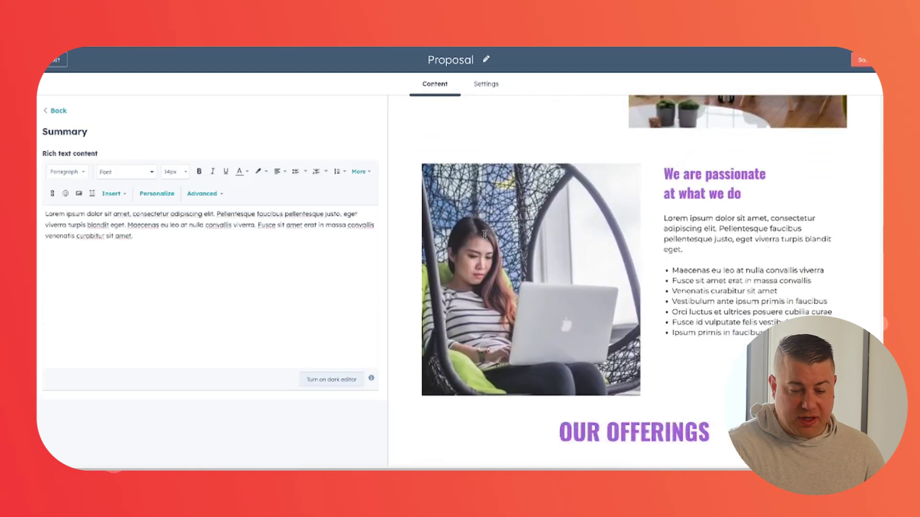
scroll(485, 235, down, 15)
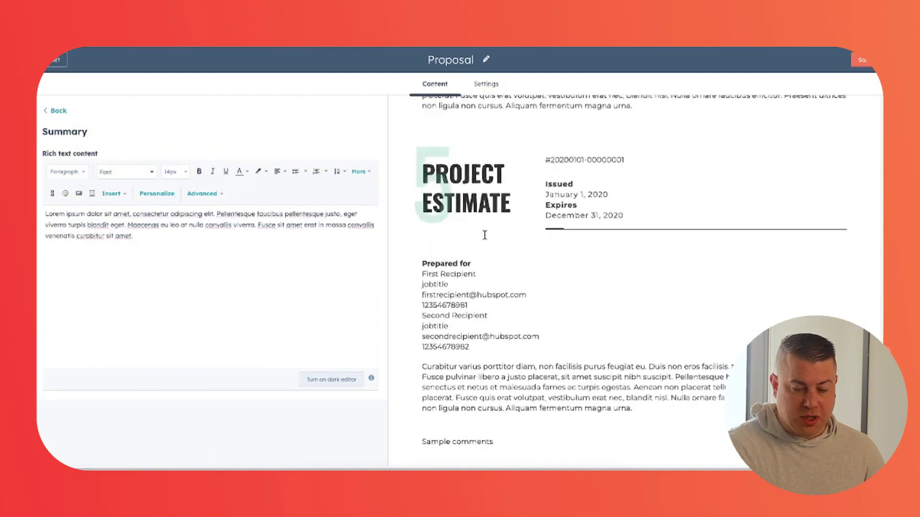
scroll(484, 235, down, 3)
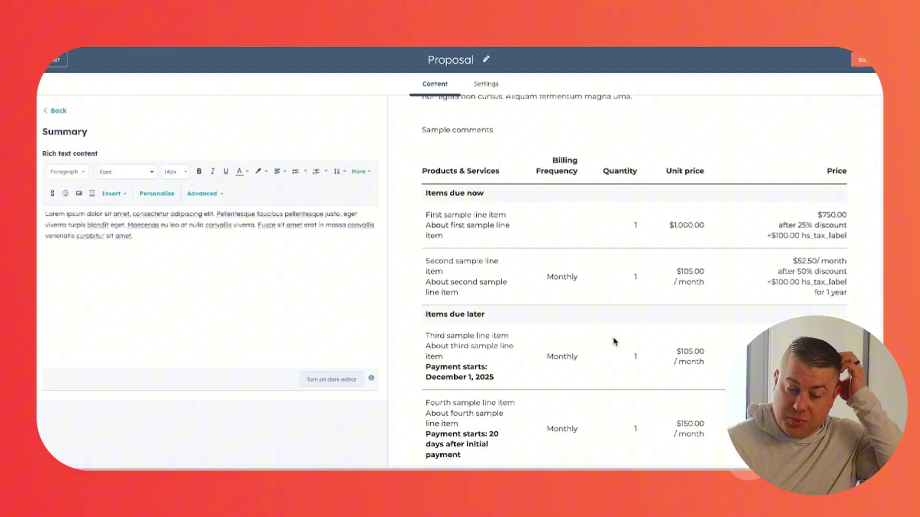
scroll(635, 307, down, 11)
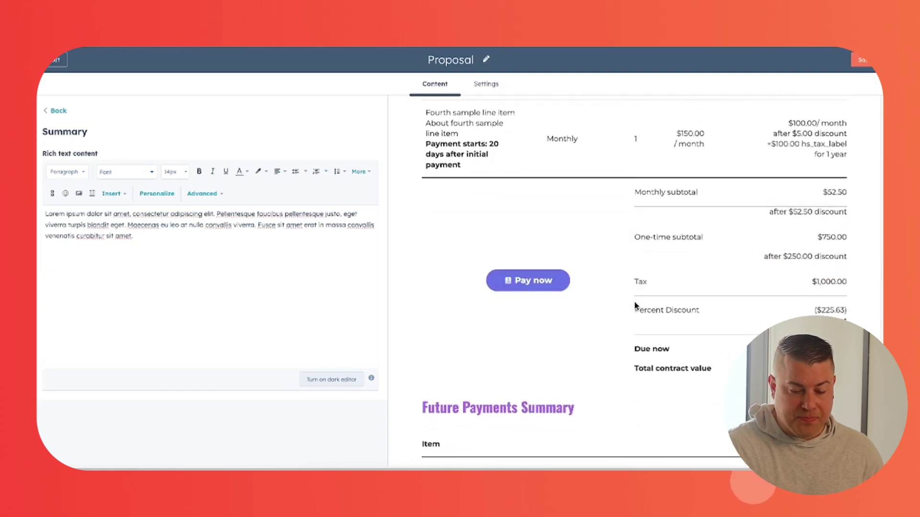
scroll(635, 304, down, 13)
scroll(635, 305, down, 12)
scroll(635, 305, up, 5)
scroll(635, 305, up, 9)
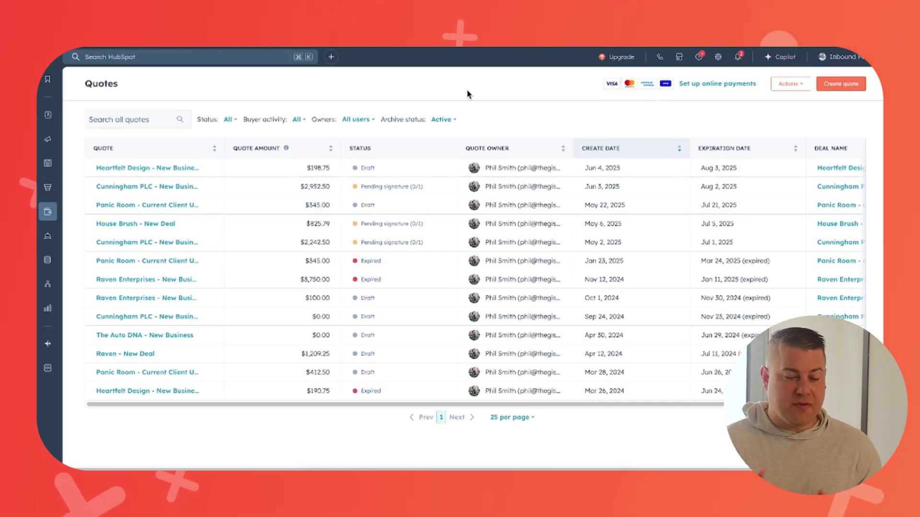
Search the quotes list for 'panic r'.
click(154, 119)
text(panic r)
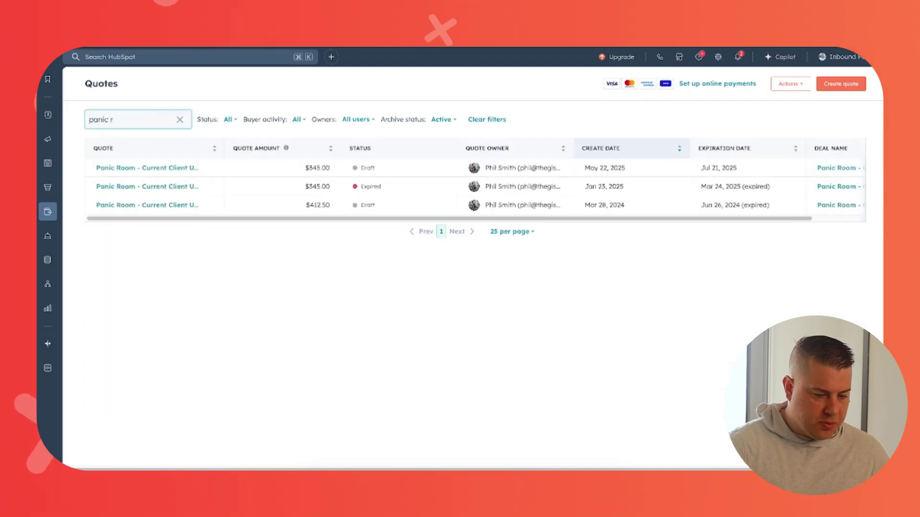
Clear the 'panic r' quote search.
click(181, 120)
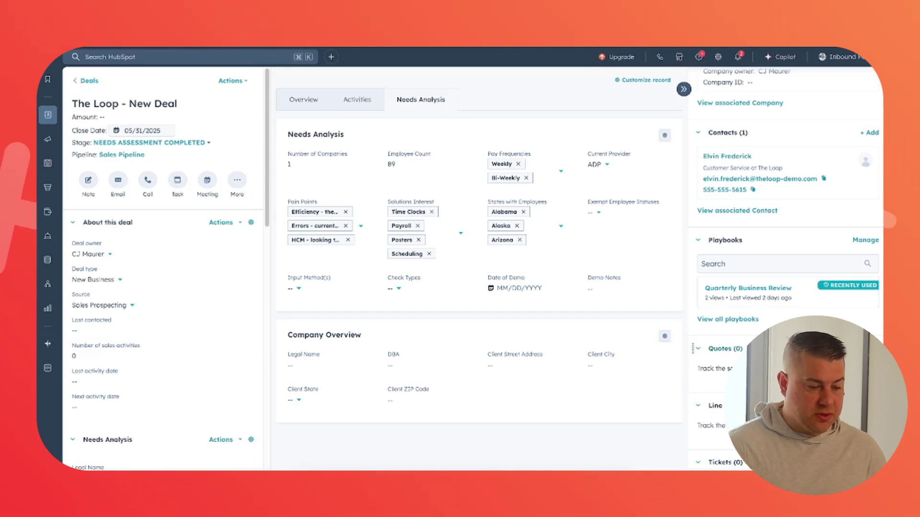
scroll(828, 208, up, 2)
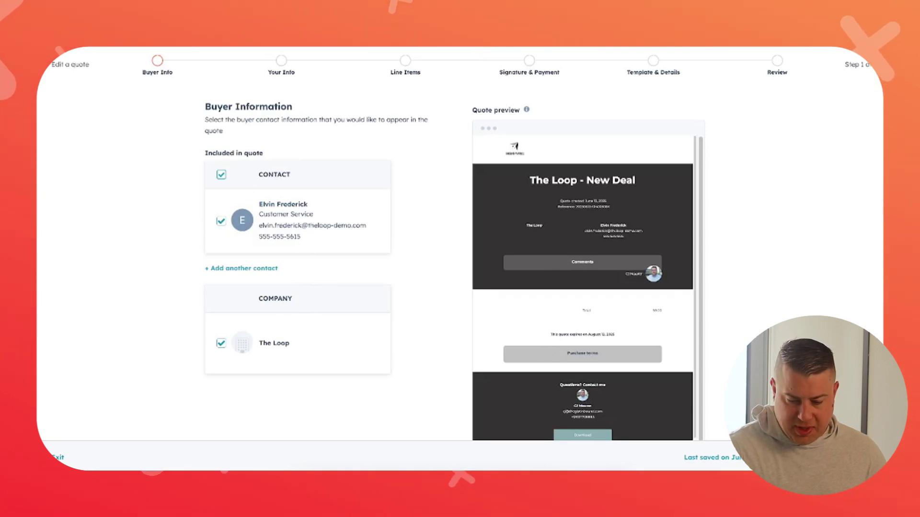
Add the Payroll (51+ Employees) products to the quote from the product library views.
click(846, 457)
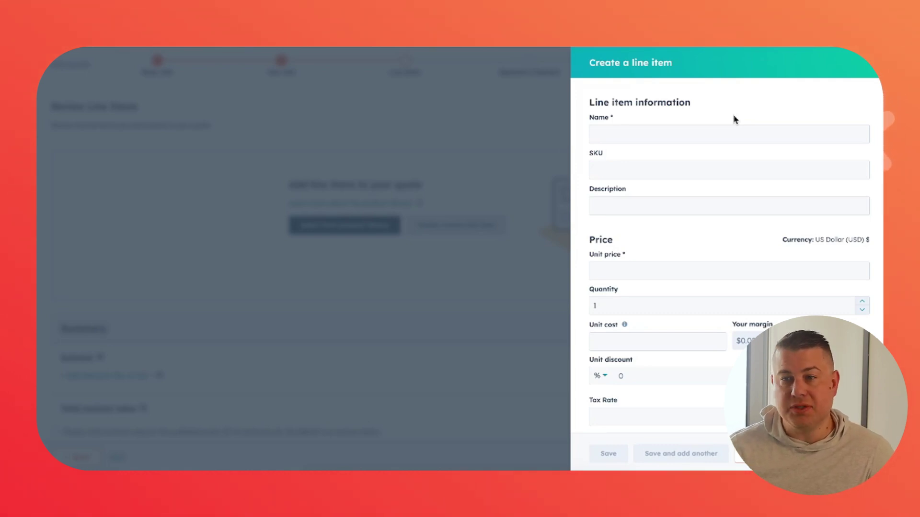
click(872, 69)
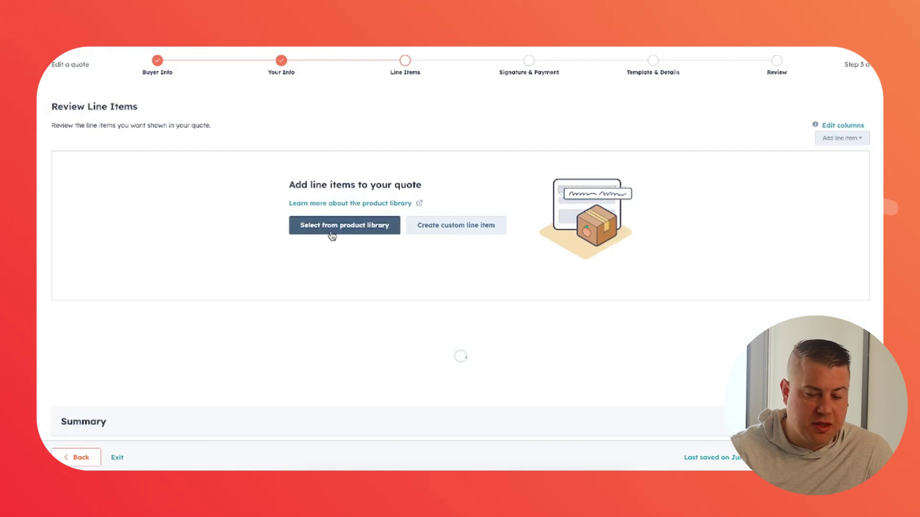
click(331, 235)
click(764, 170)
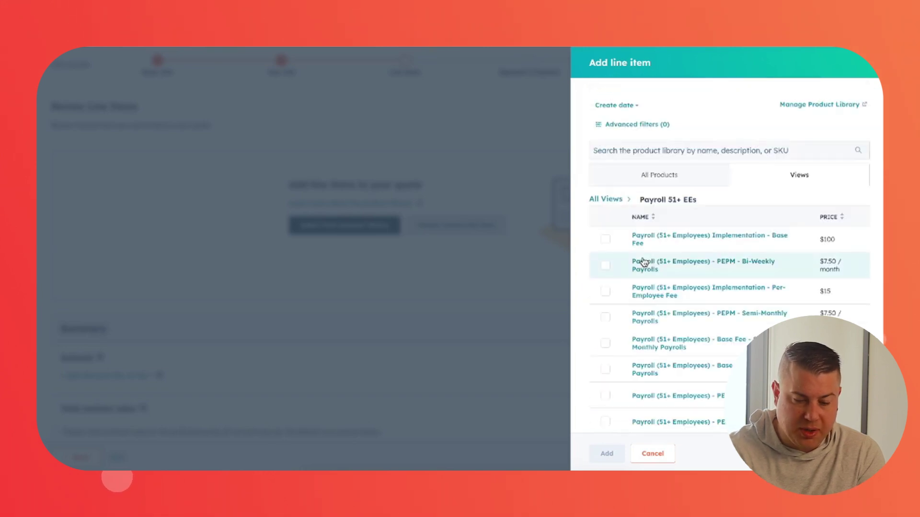
click(605, 241)
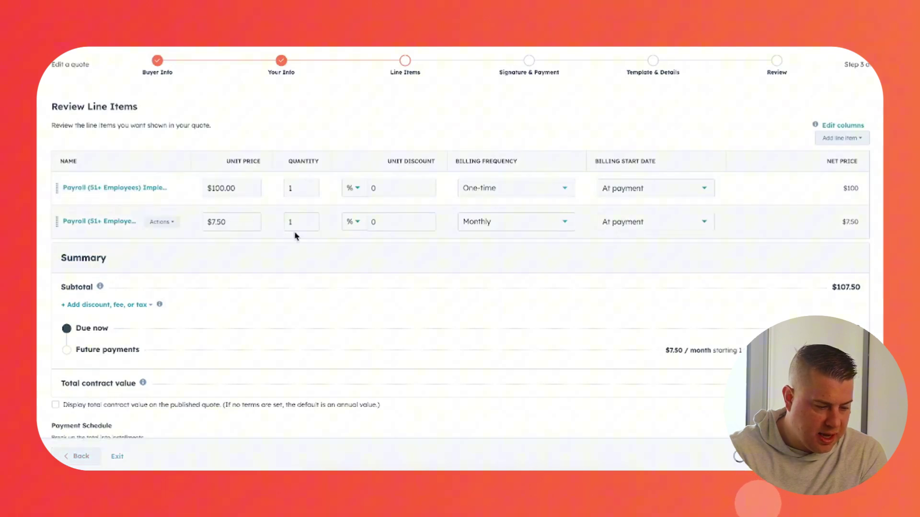
click(308, 226)
Add the ACA Reporting Base Fee and ACA Reporting Per Employee Fee from the ACA view.
click(841, 138)
click(818, 160)
click(809, 173)
click(610, 242)
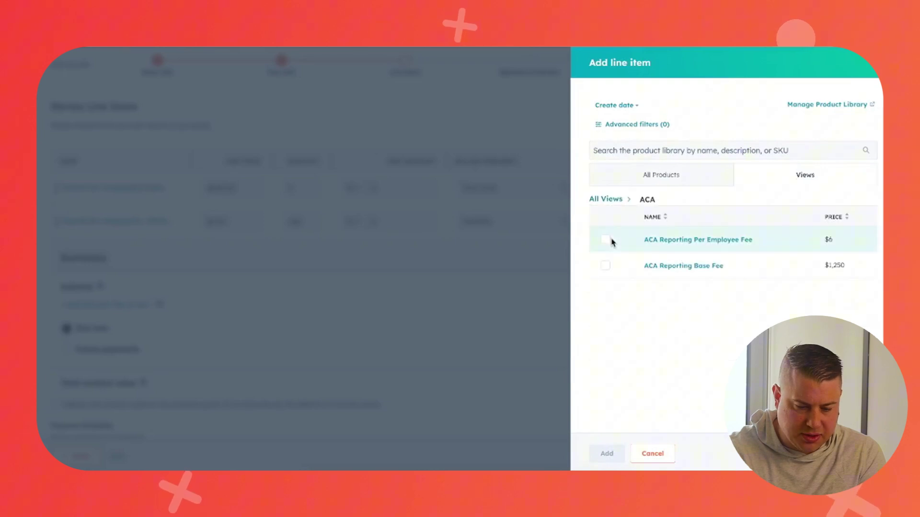
click(605, 267)
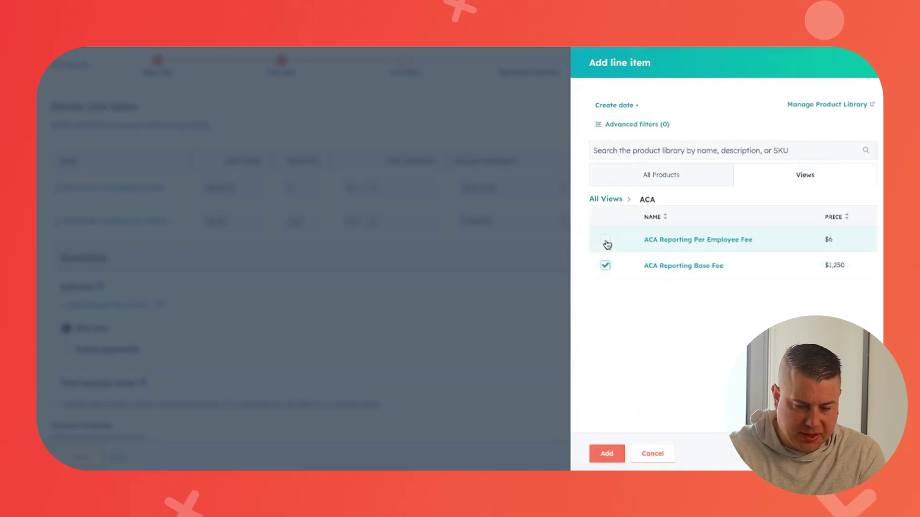
click(606, 240)
click(606, 454)
Set the ACA per-employee fee quantity to 100, bringing the total to $2,700.
click(302, 290)
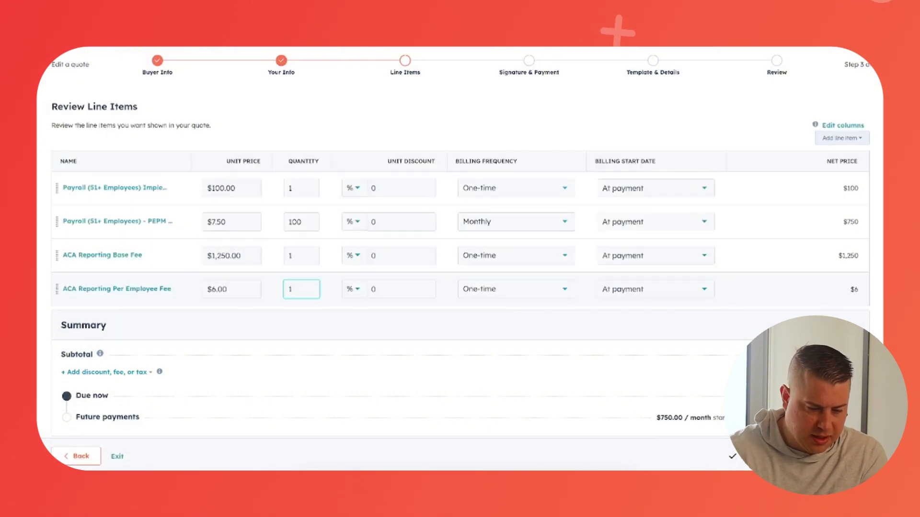
text(00)
click(438, 315)
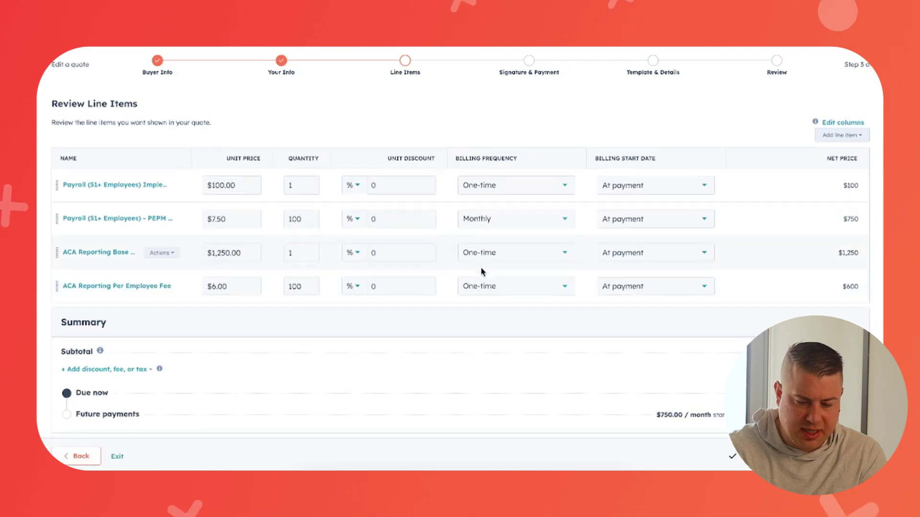
scroll(481, 271, down, 3)
scroll(481, 269, up, 3)
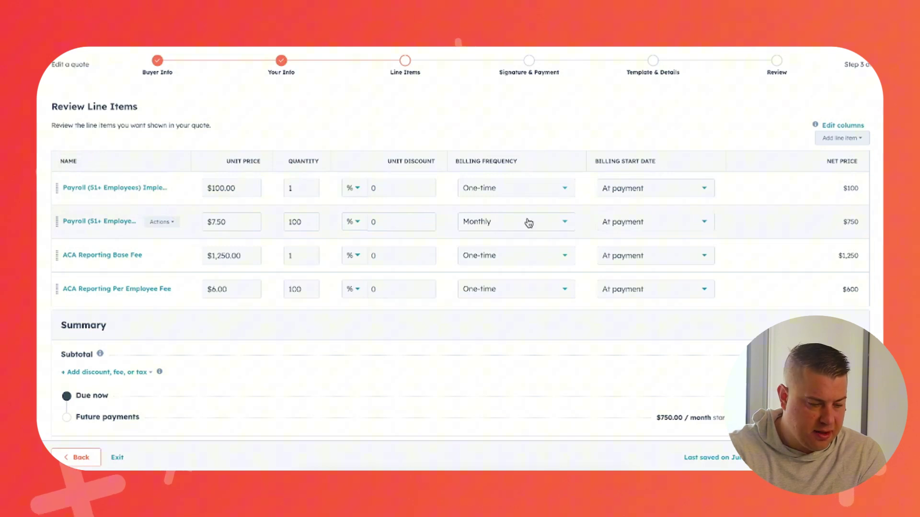
scroll(529, 223, down, 3)
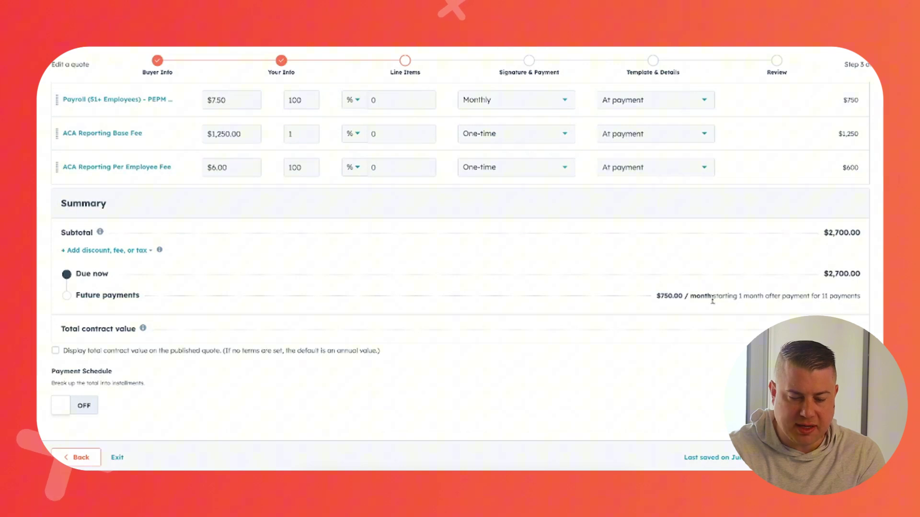
scroll(731, 293, up, 3)
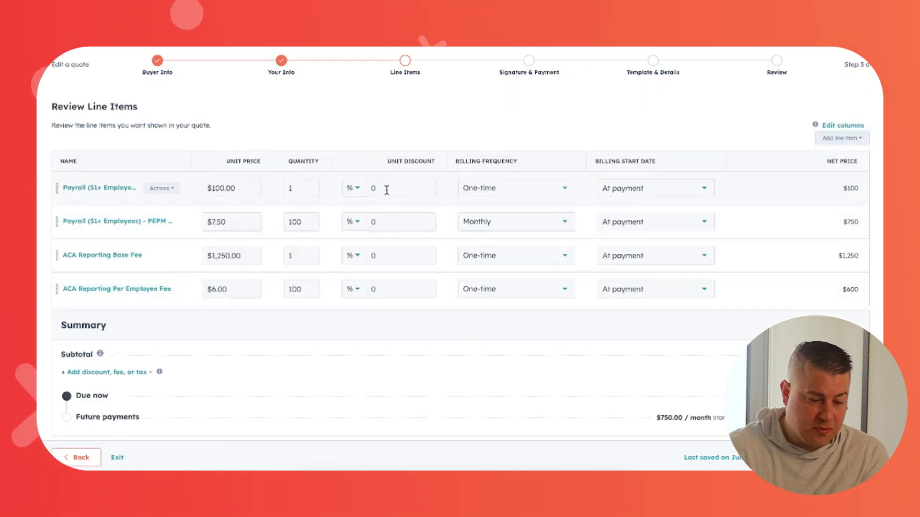
Clear the unit discounts on both line items so neither has a per-item discount.
click(363, 191)
click(362, 230)
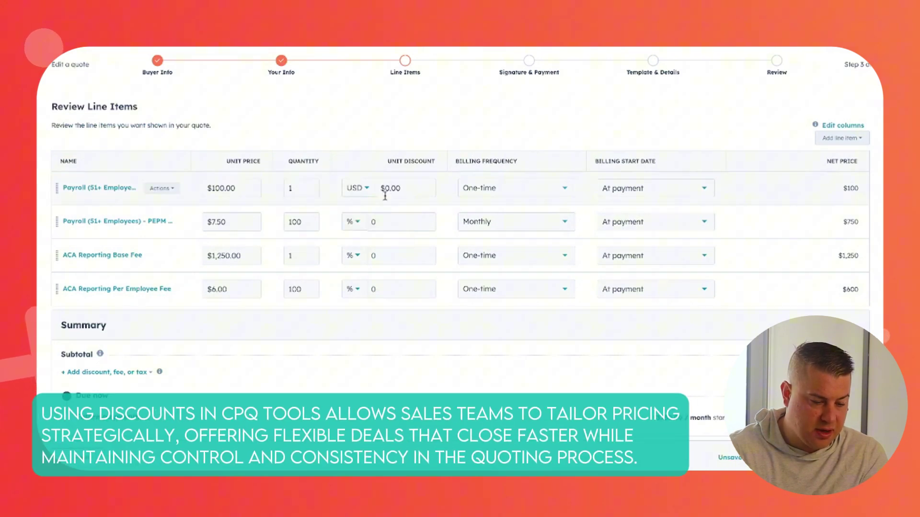
click(386, 189)
double_click(386, 189)
text(50)
double_click(386, 189)
key(BackSpace)
click(386, 221)
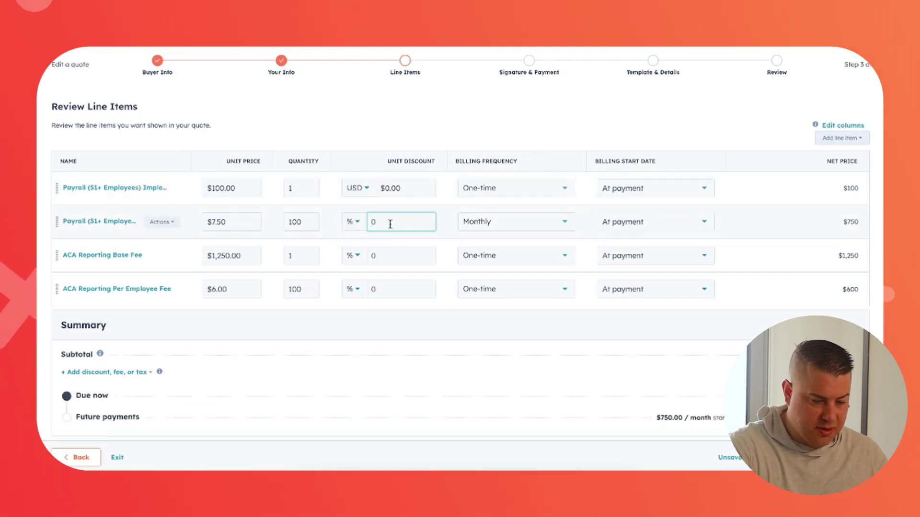
text(1)
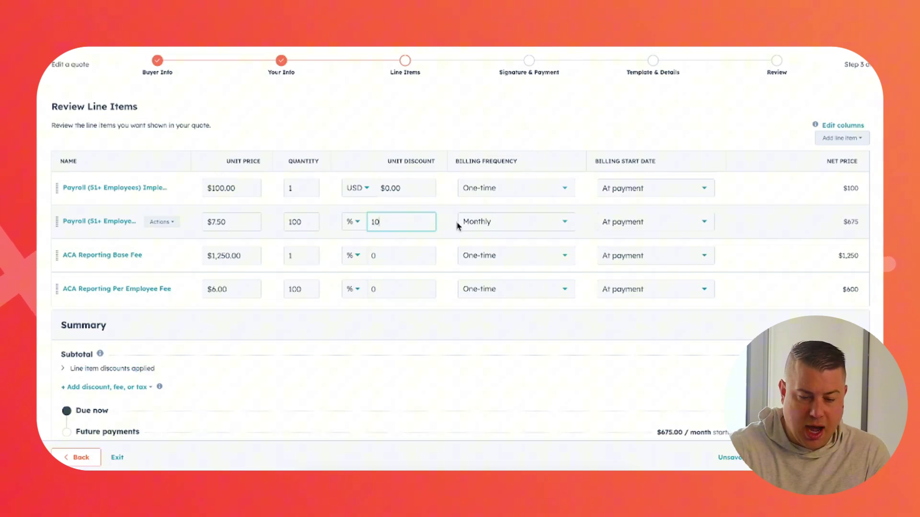
scroll(439, 211, down, 1)
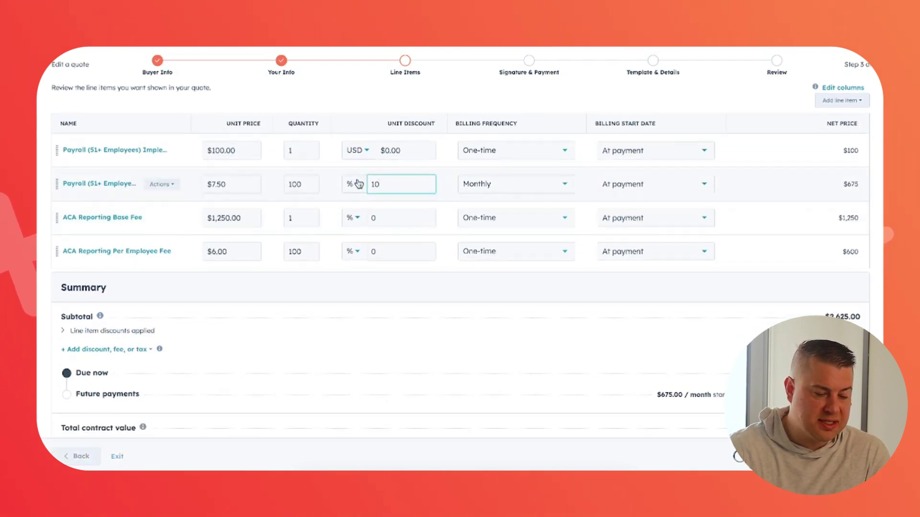
key(BackSpace)
key(BackSpace)
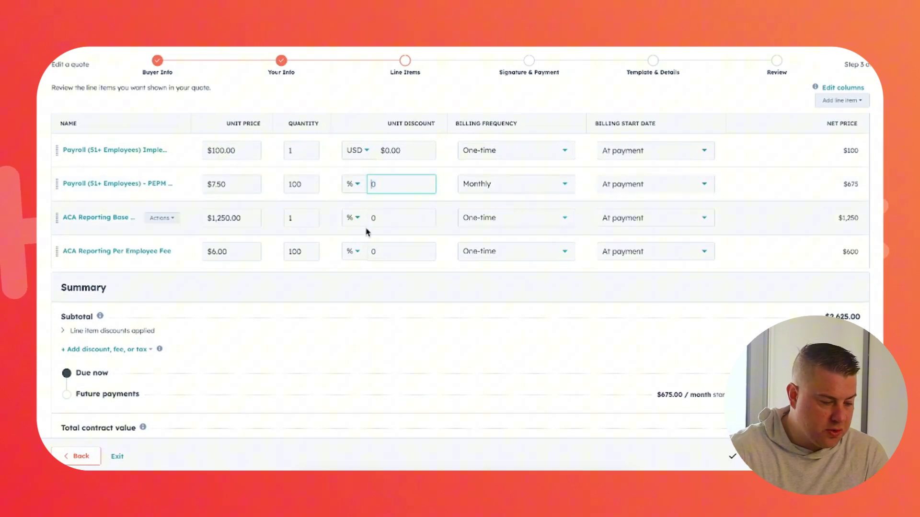
Add a one-time 10% 'Summer Special Discount', taking $270.00 off the $2,700.00 subtotal.
scroll(367, 232, down, 1)
click(129, 288)
click(125, 311)
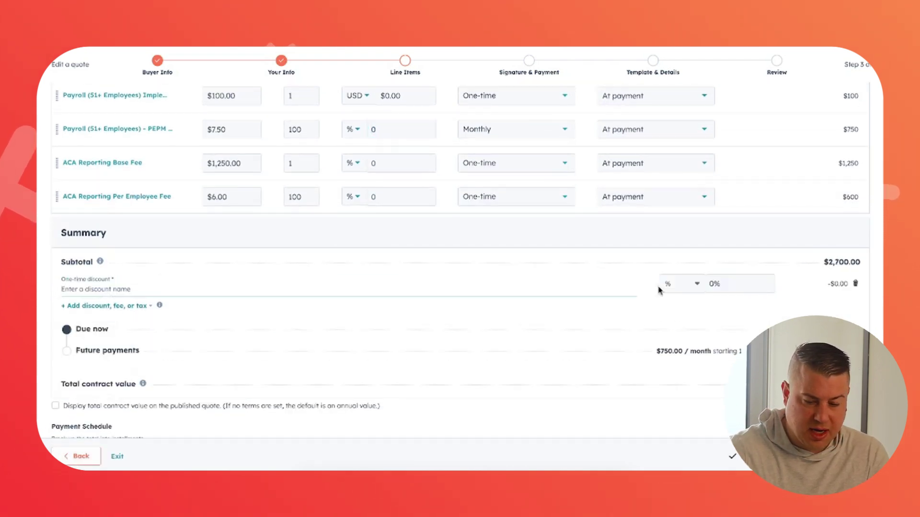
click(717, 284)
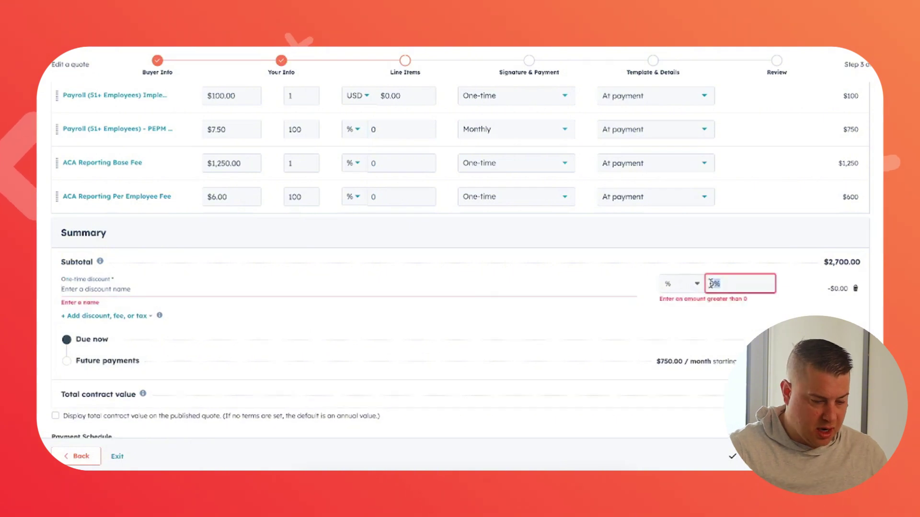
click(294, 285)
text(Summer Special Discount)
click(712, 281)
text(10)
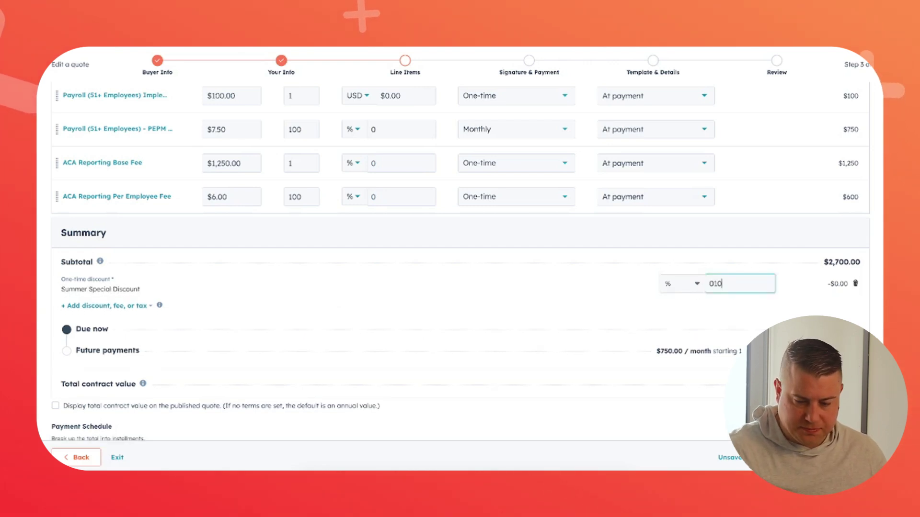
click(729, 307)
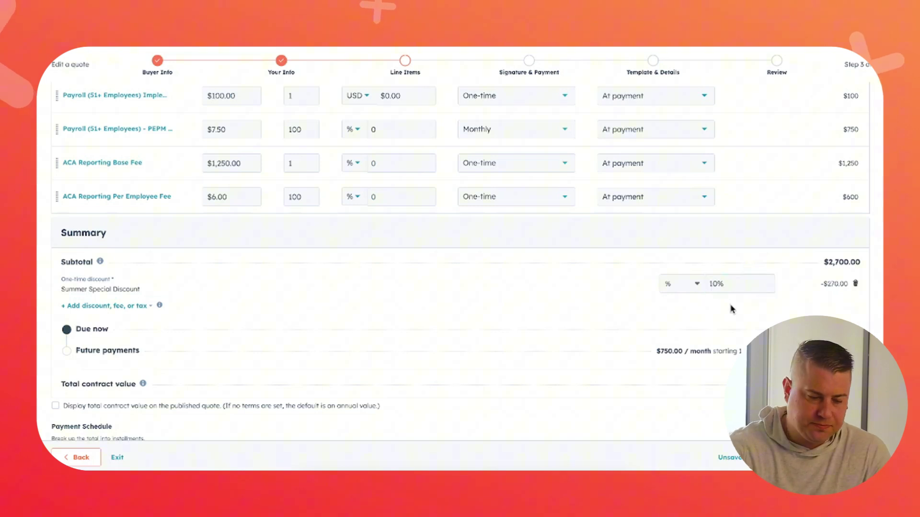
scroll(666, 281, up, 2)
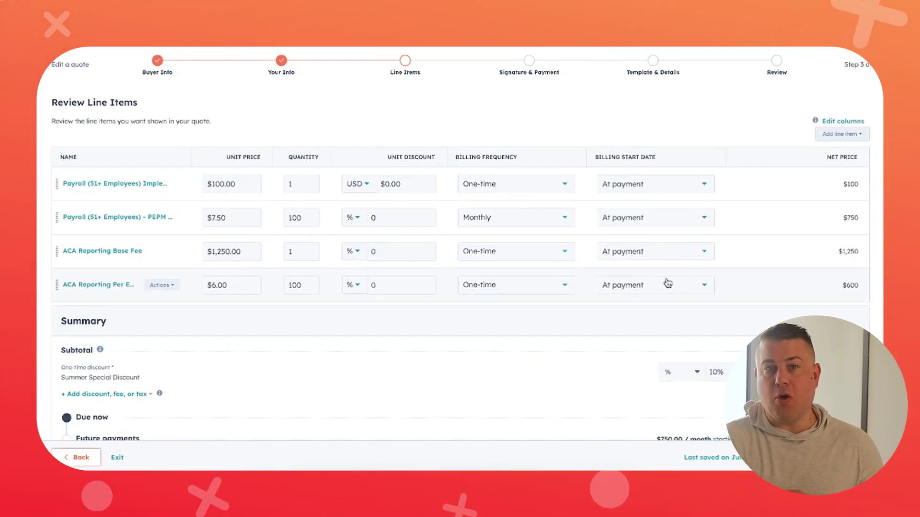
Advance the quote to the Signature & Payment step.
click(852, 457)
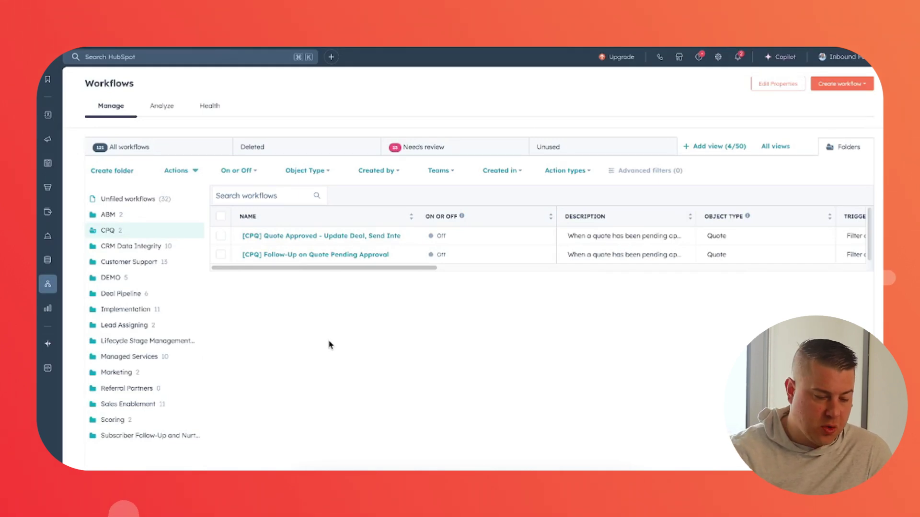
right_click(287, 254)
click(317, 259)
key(ctrl+Tab)
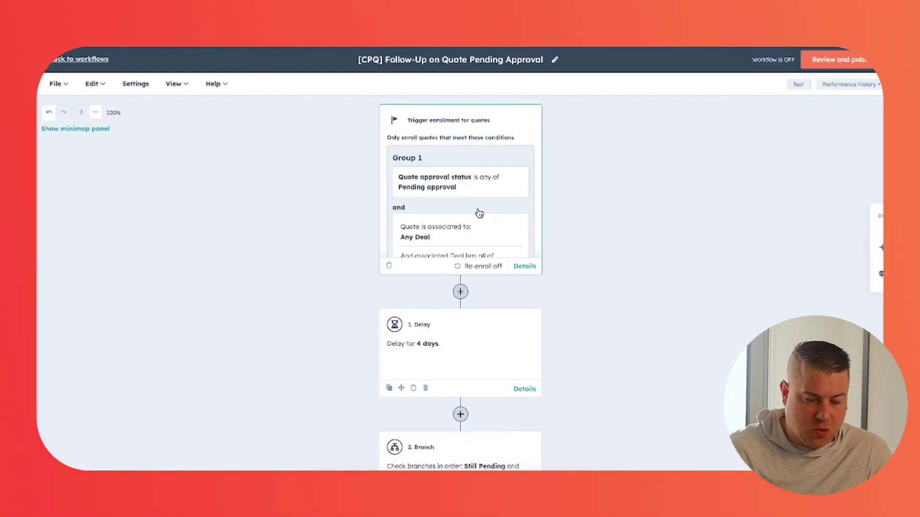
click(524, 266)
scroll(625, 222, down, 1)
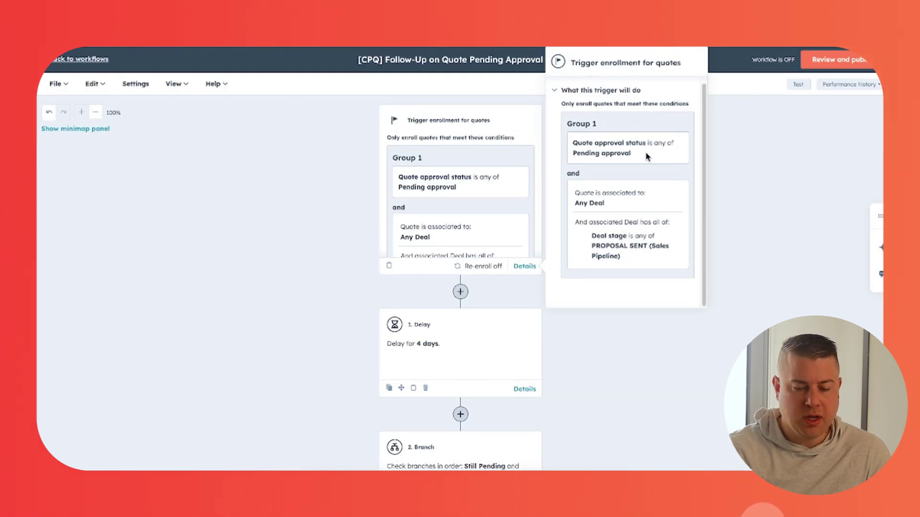
click(737, 163)
scroll(498, 188, down, 1)
scroll(498, 188, down, 4)
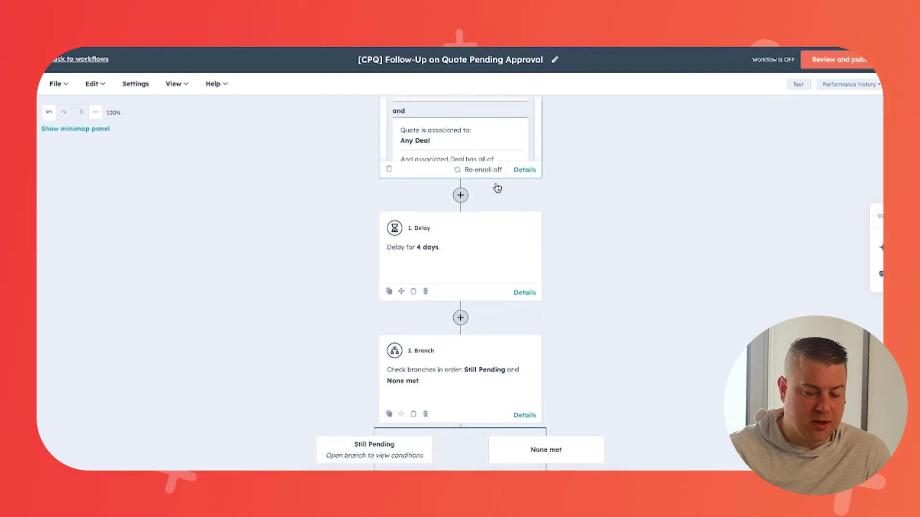
scroll(485, 243, down, 7)
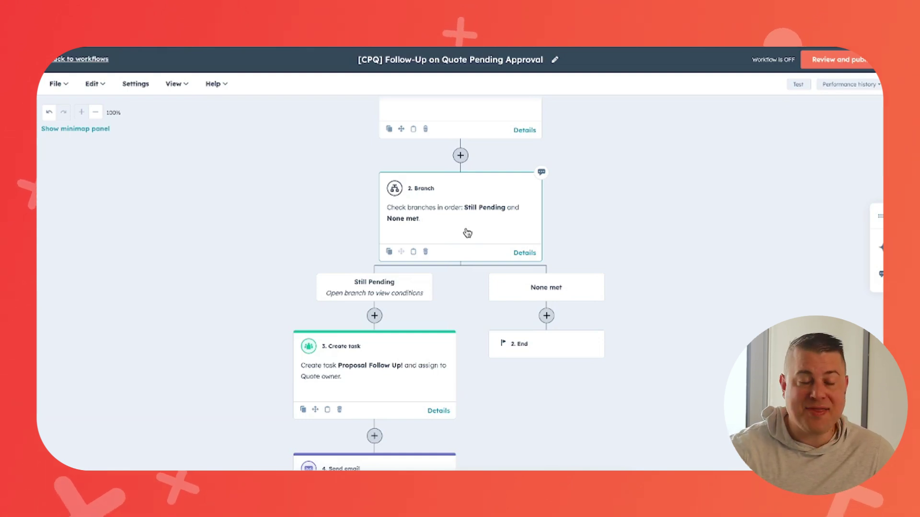
scroll(467, 233, down, 1)
scroll(467, 233, down, 2)
click(453, 216)
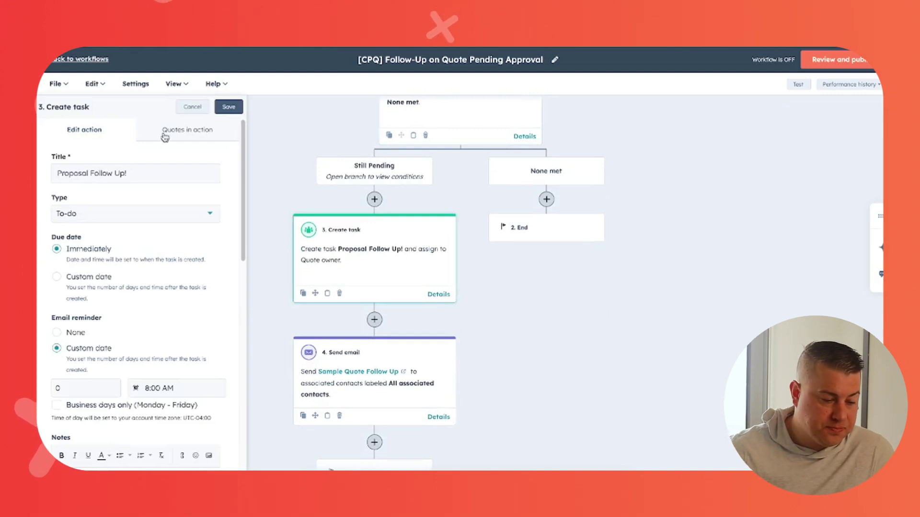
click(180, 110)
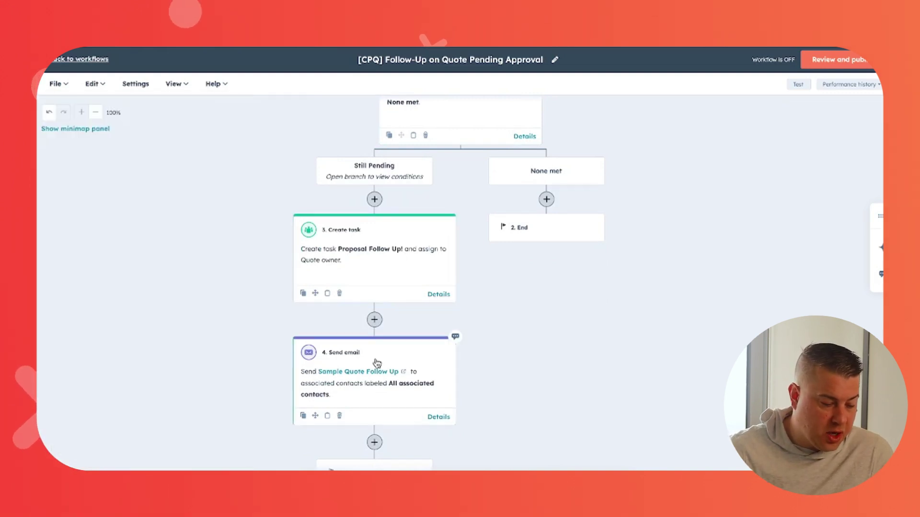
click(376, 363)
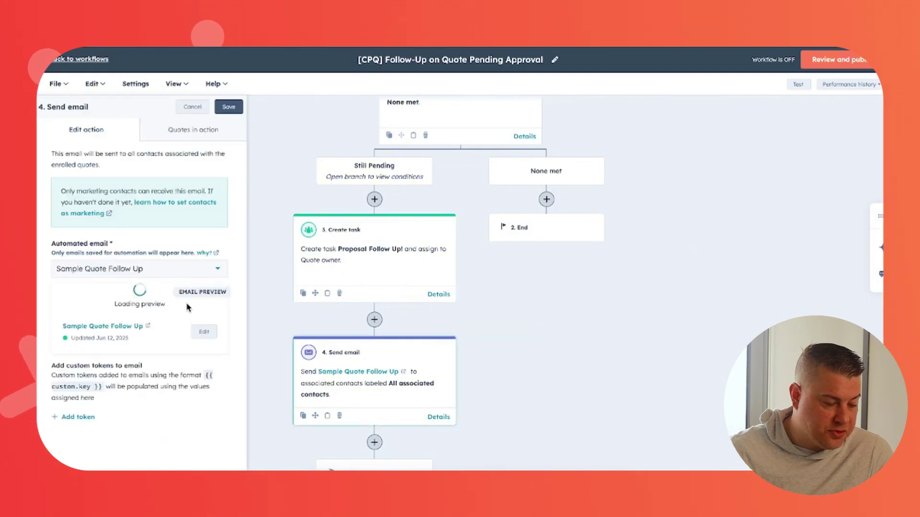
scroll(187, 308, down, 2)
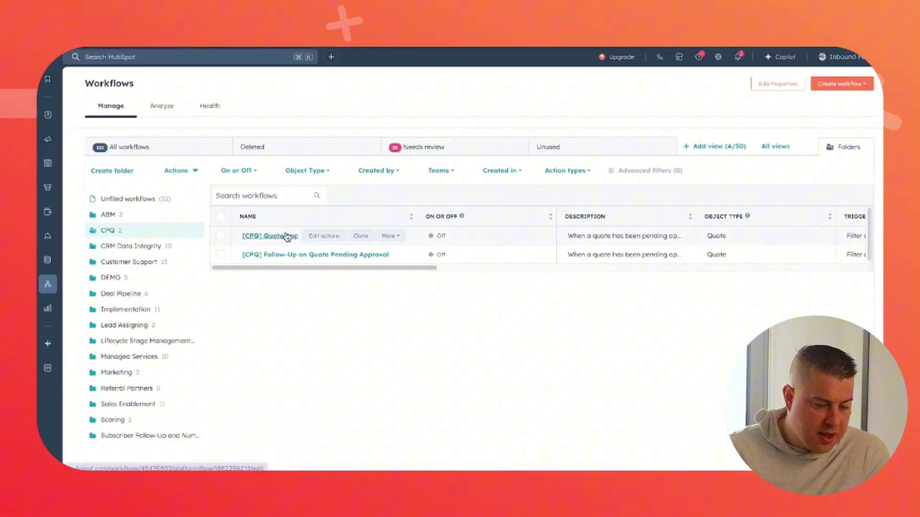
Open the [CPQ] Quote Approved workflow in a new tab and review its internal email notification step.
right_click(287, 238)
click(306, 239)
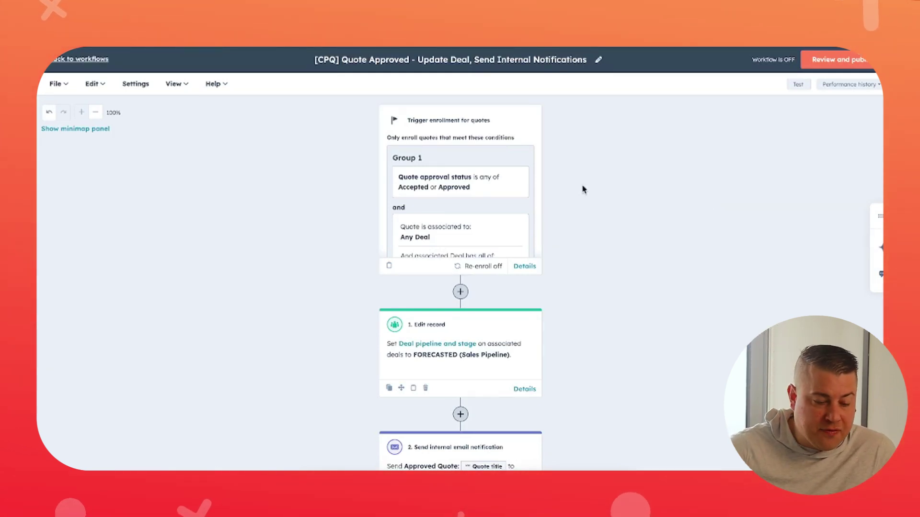
scroll(476, 192, down, 3)
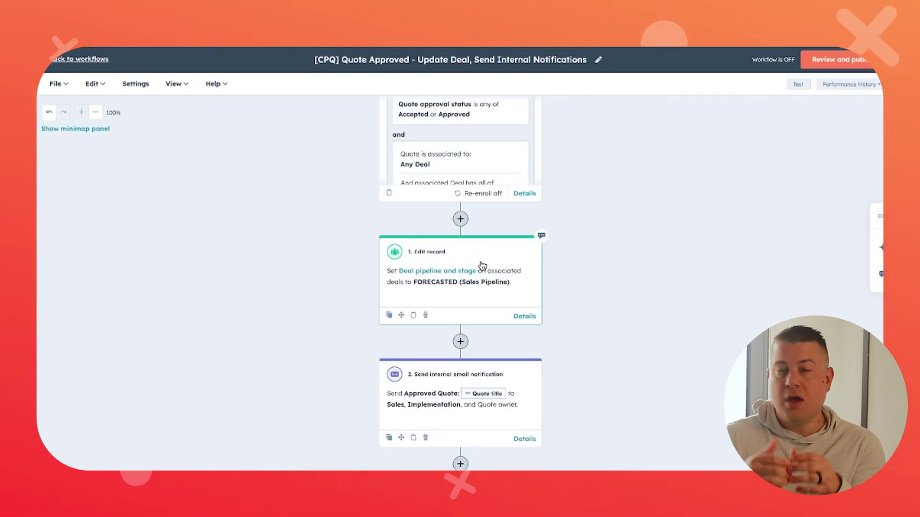
scroll(482, 265, down, 1)
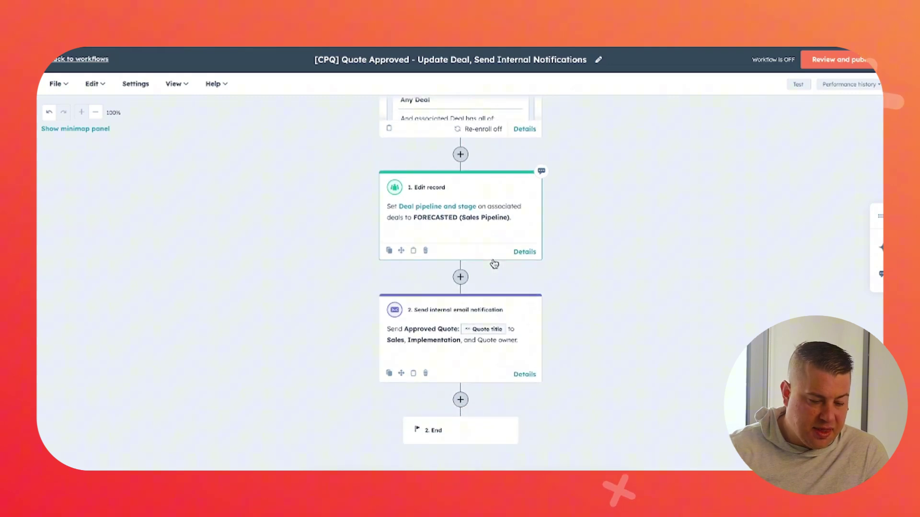
click(426, 326)
scroll(185, 303, down, 3)
click(192, 107)
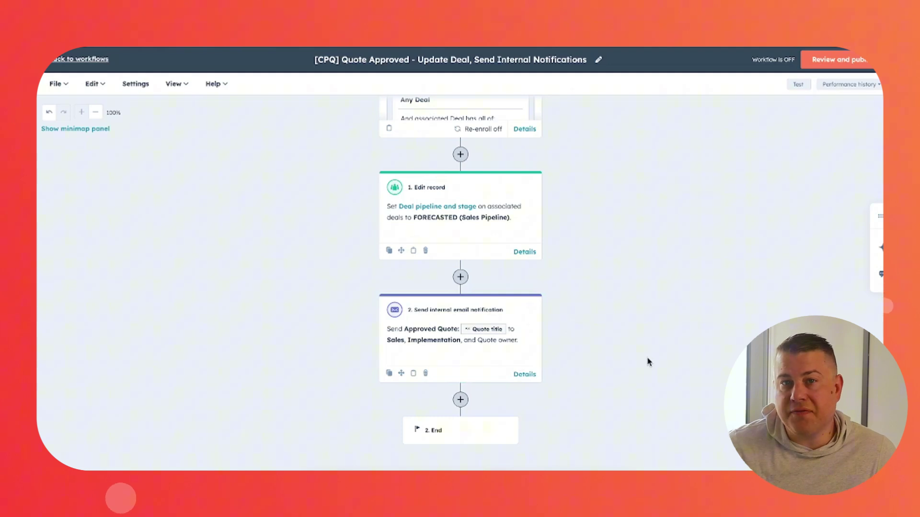
Insert a new action after the internal notification, previewing Send email before cancelling back to the chooser.
click(461, 400)
click(134, 343)
scroll(152, 331, down, 2)
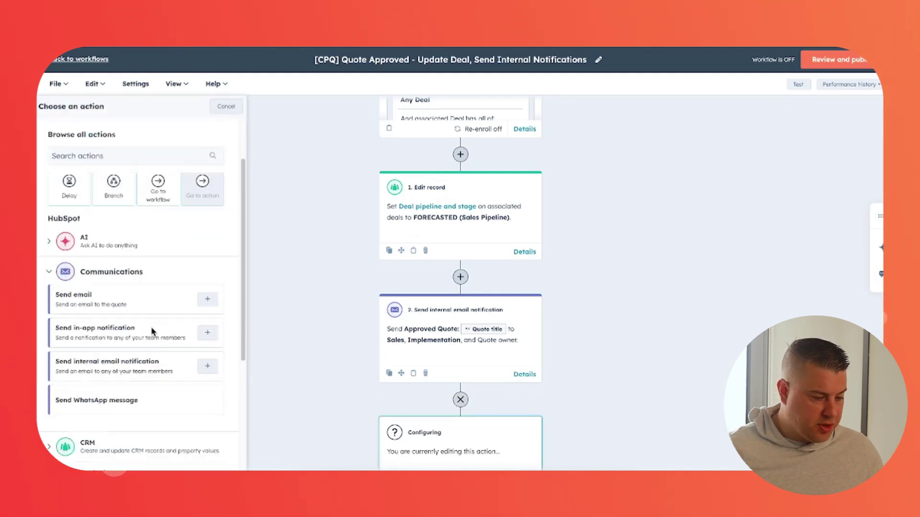
scroll(152, 330, down, 1)
click(125, 271)
click(127, 254)
text(sam)
key(BackSpace)
key(BackSpace)
key(BackSpace)
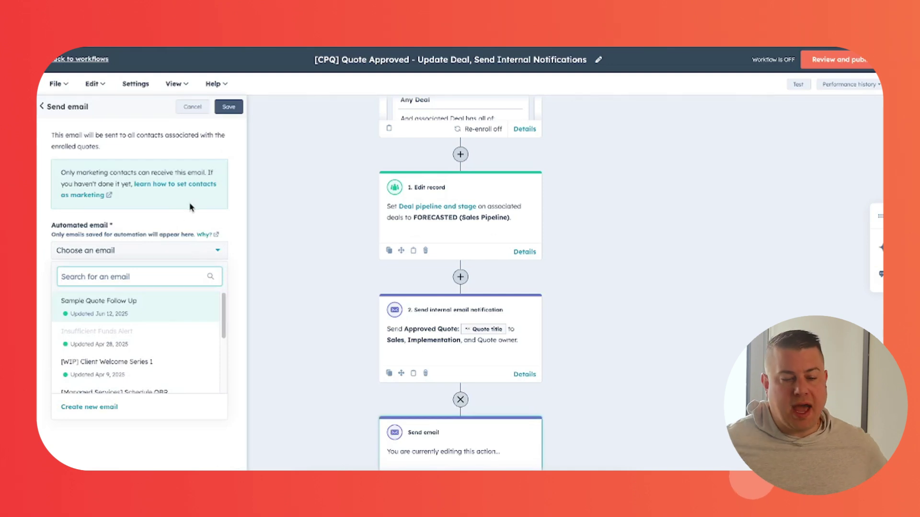
click(194, 107)
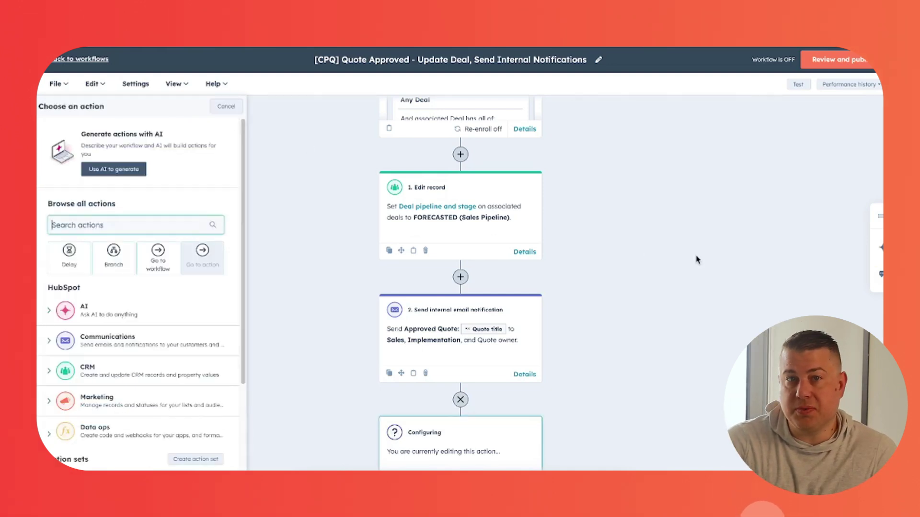